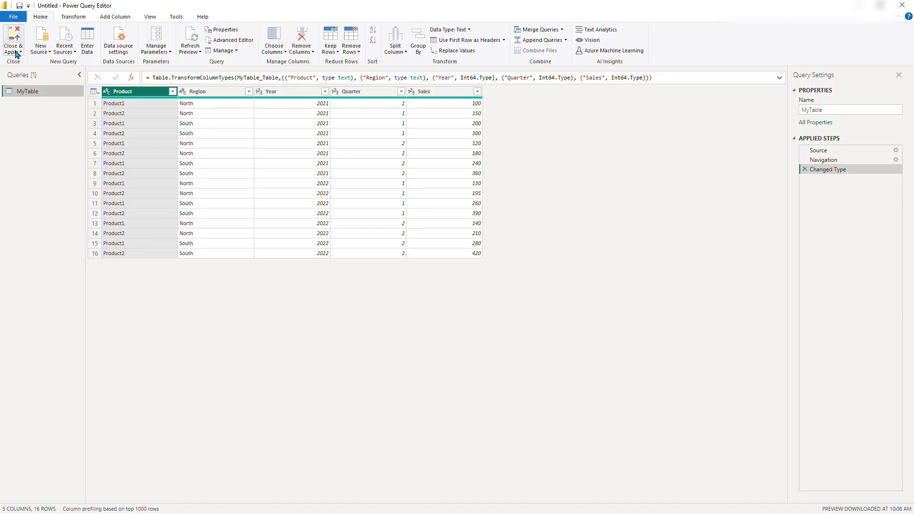
Step: Apply the query changes to load MyTable into the model and show its rows in the table view
left_click(16, 53)
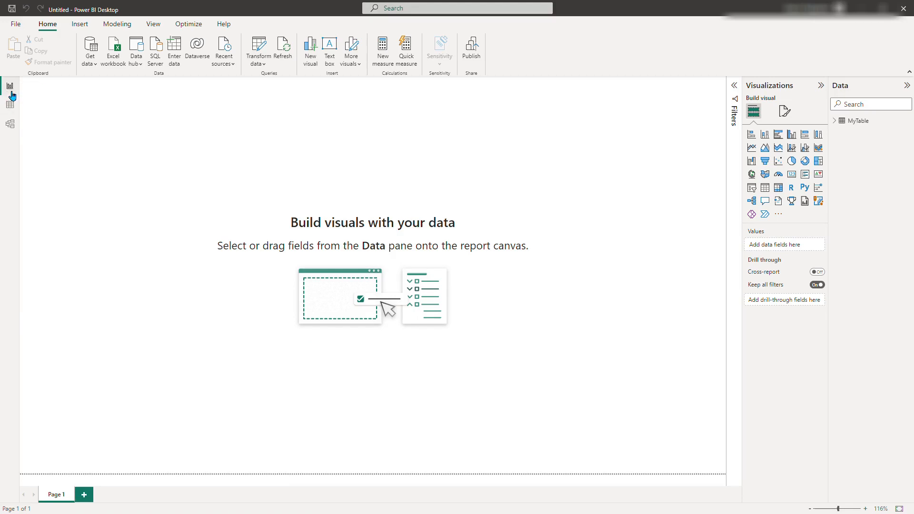
left_click(10, 105)
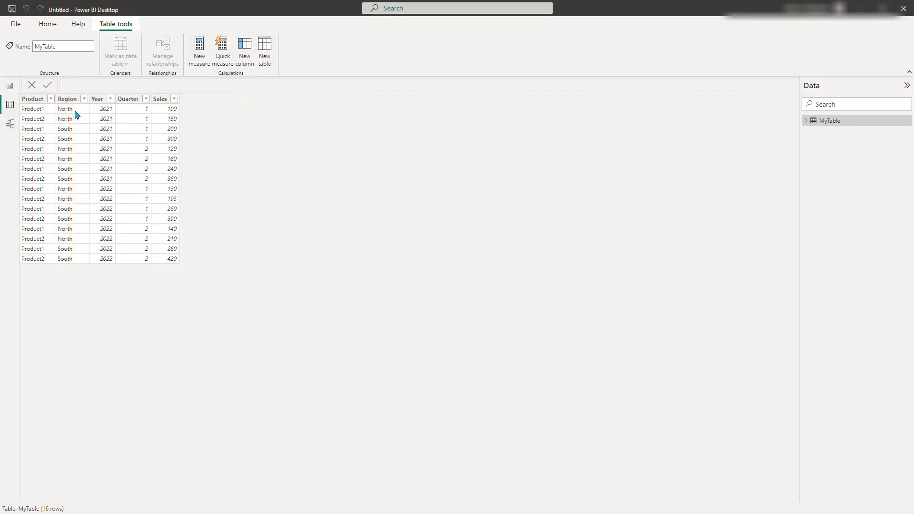
Step: Create a calculated table named Total_Sales_By_Product and start a new line for its DAX expression
left_click(265, 55)
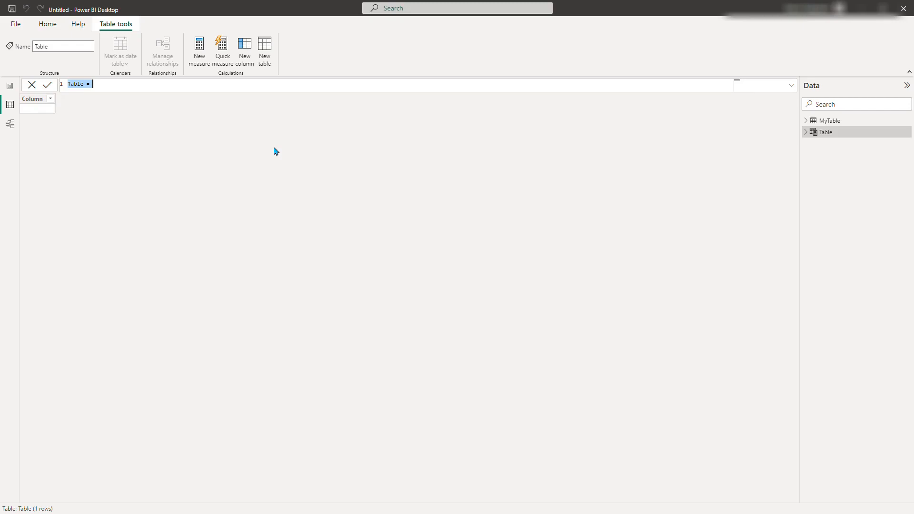
type("Total ")
type("Sales_By_Product=")
key("shift+Return")
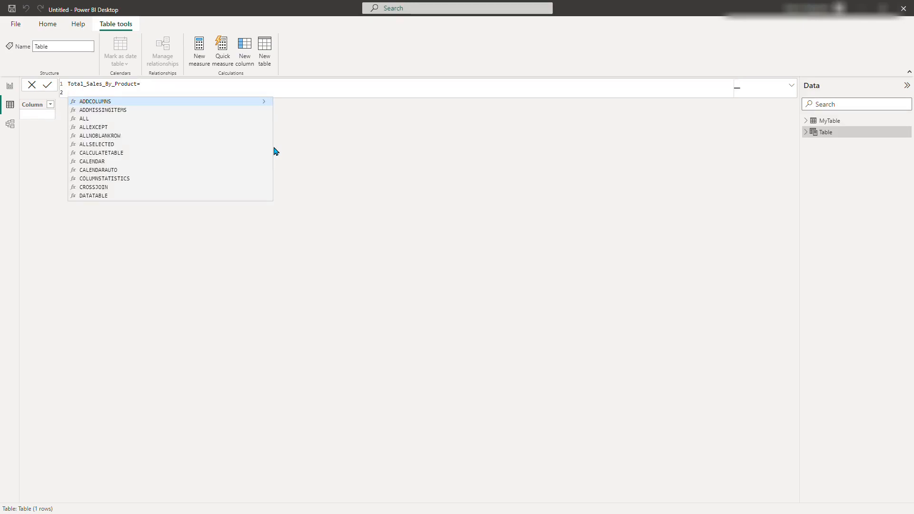
Step: Define the calculated table as SUMMARIZE('MyTable',MyTable[Product]) and commit the formula
type("SU")
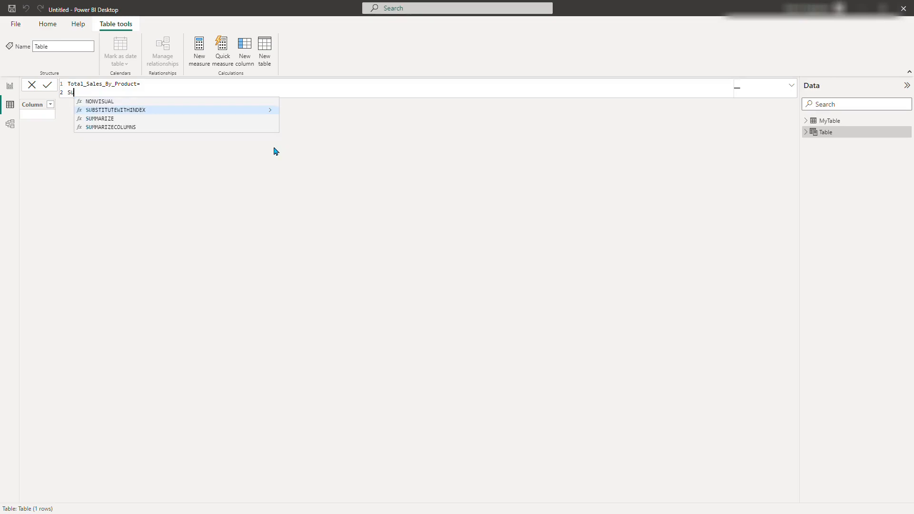
type("MMARIZE")
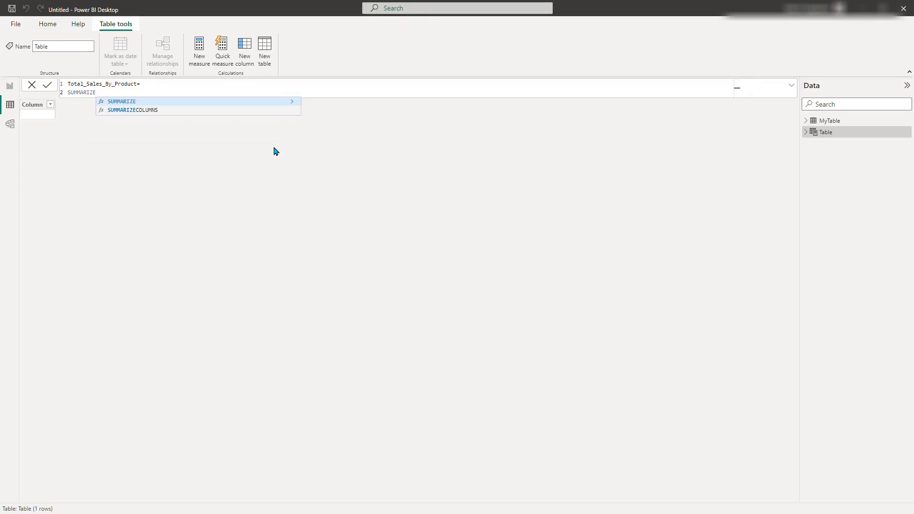
type("(")
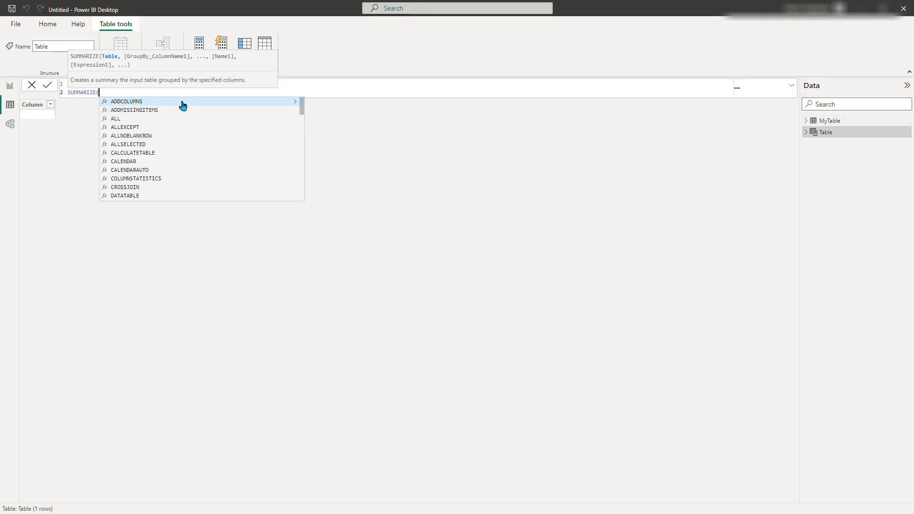
type("'")
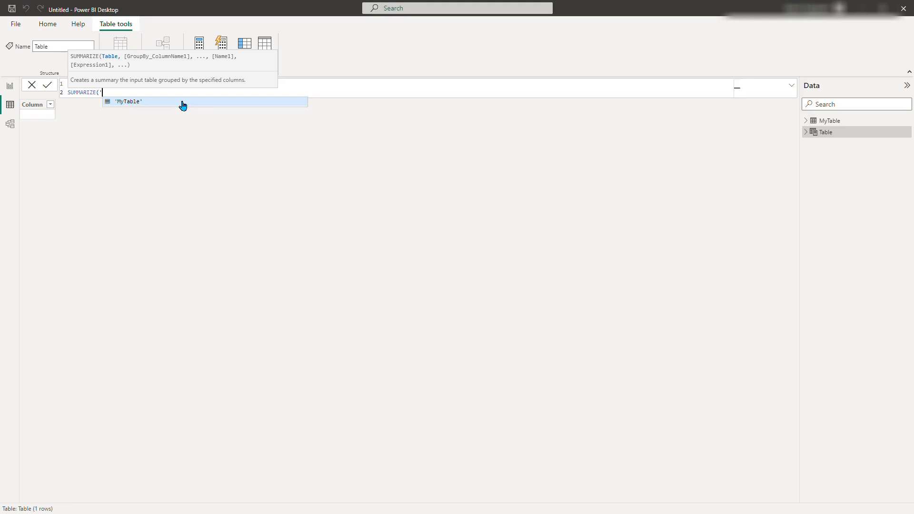
left_click(183, 105)
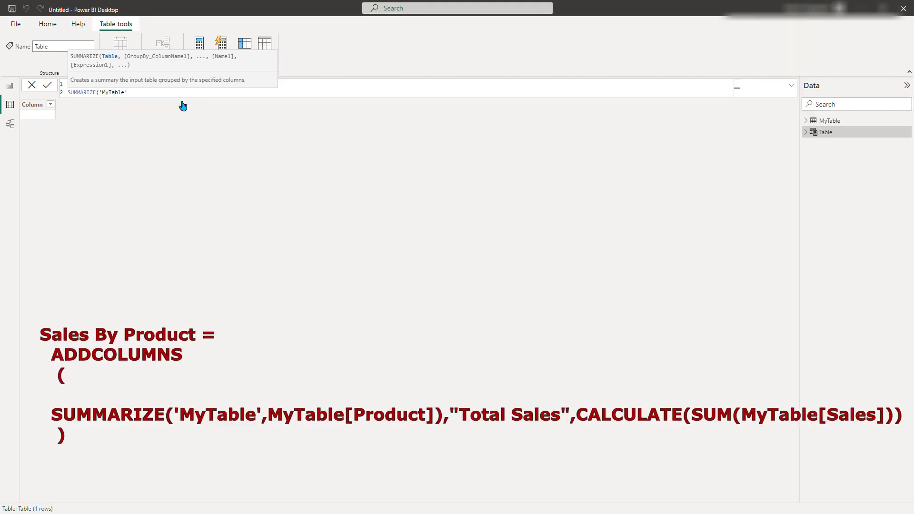
type(",")
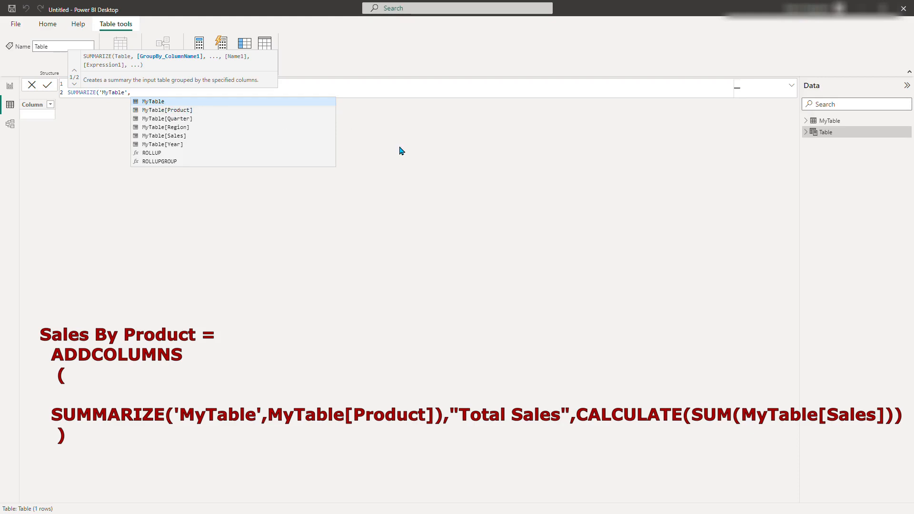
key("Down")
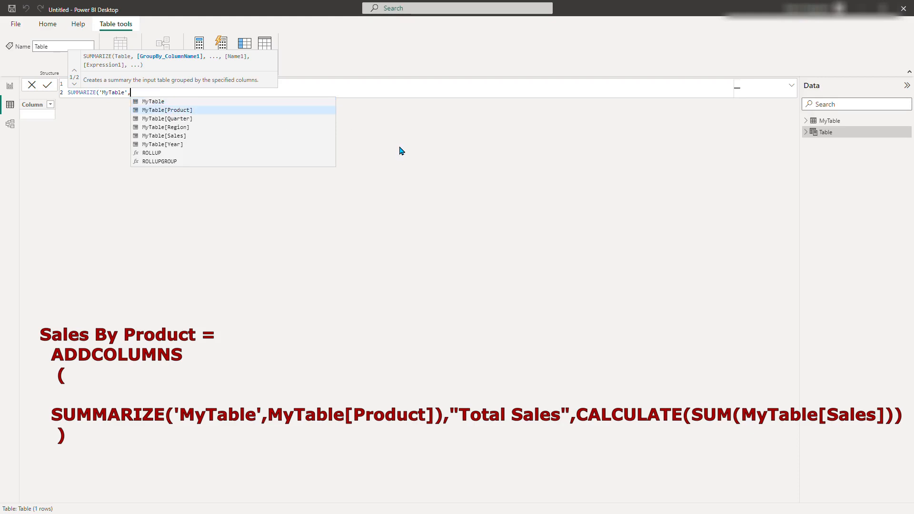
key("Tab")
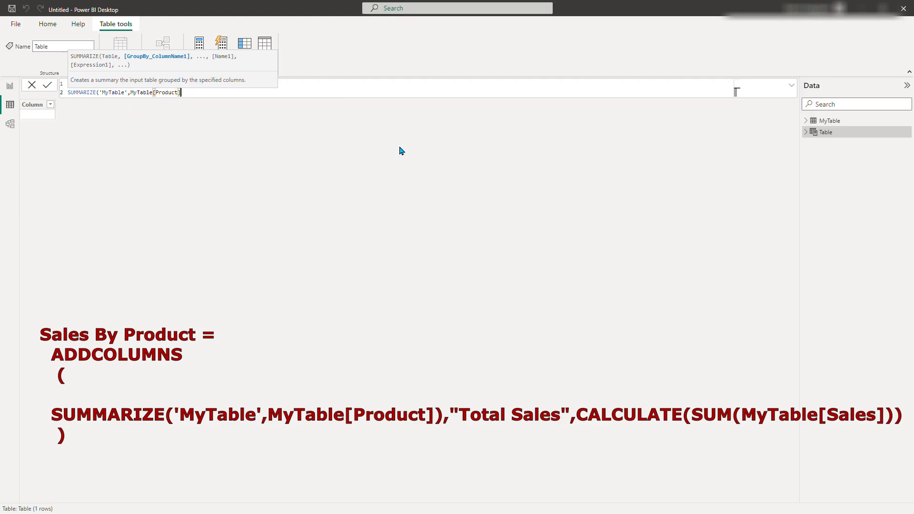
type(")")
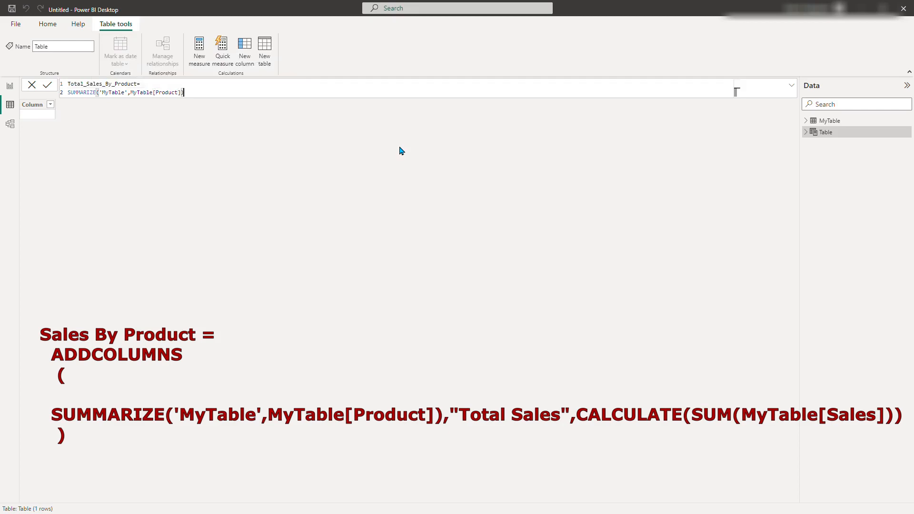
key("Return")
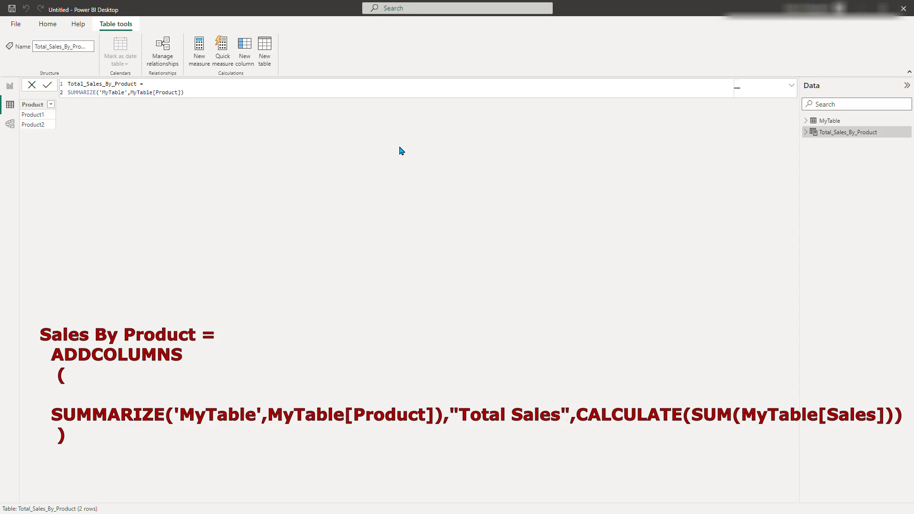
Step: Insert an opening ADDCOLUMNS( line above the SUMMARIZE expression and indent the SUMMARIZE line beneath it
double_click(68, 92)
key("shift+Return")
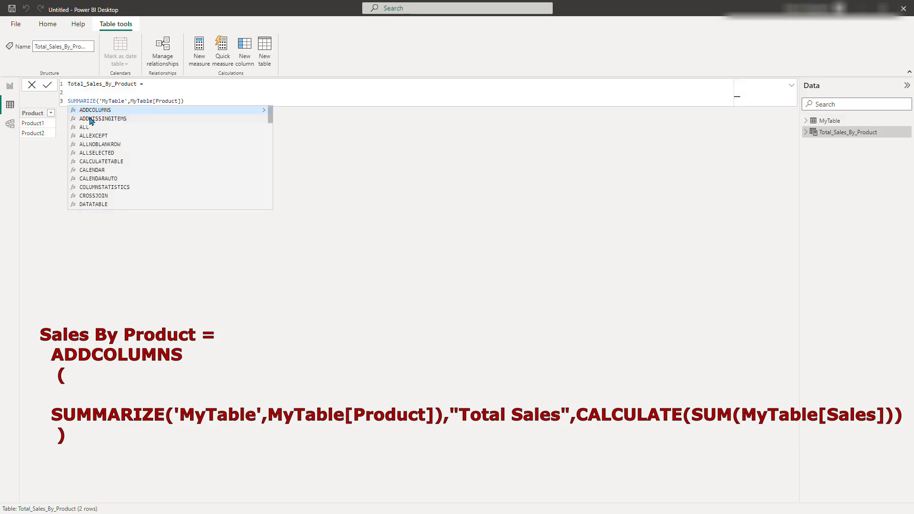
left_click(73, 94)
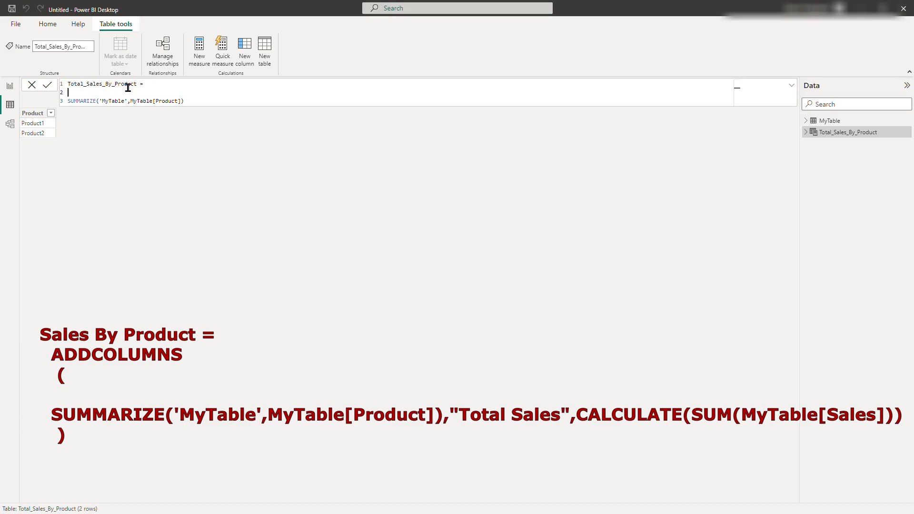
type("ADD")
key("Tab")
type("(")
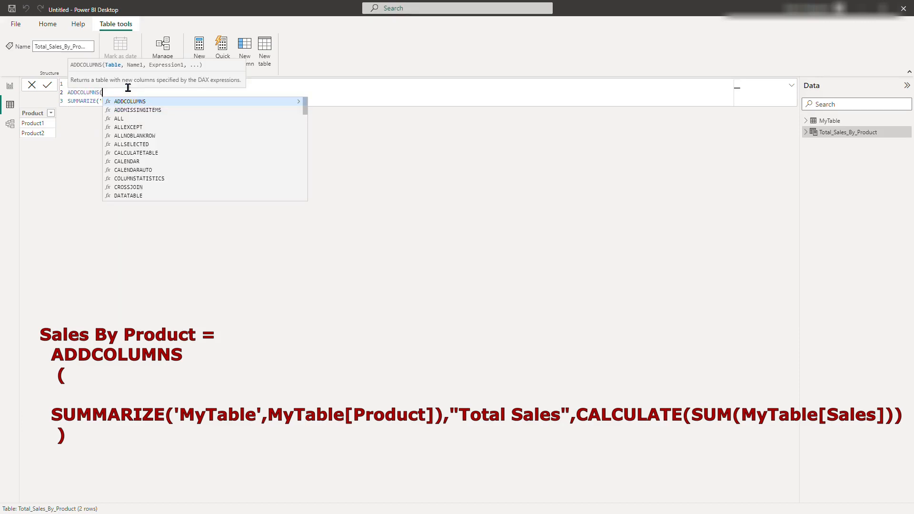
left_click(70, 101)
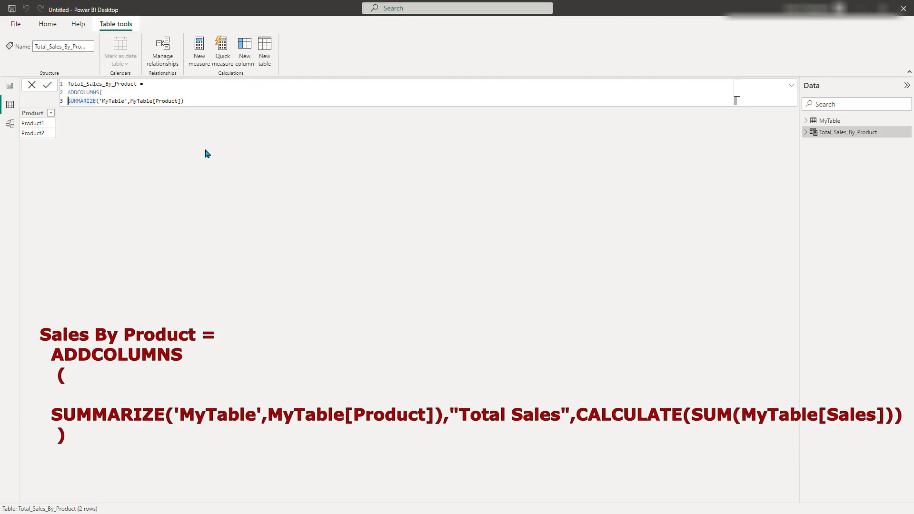
key("Tab")
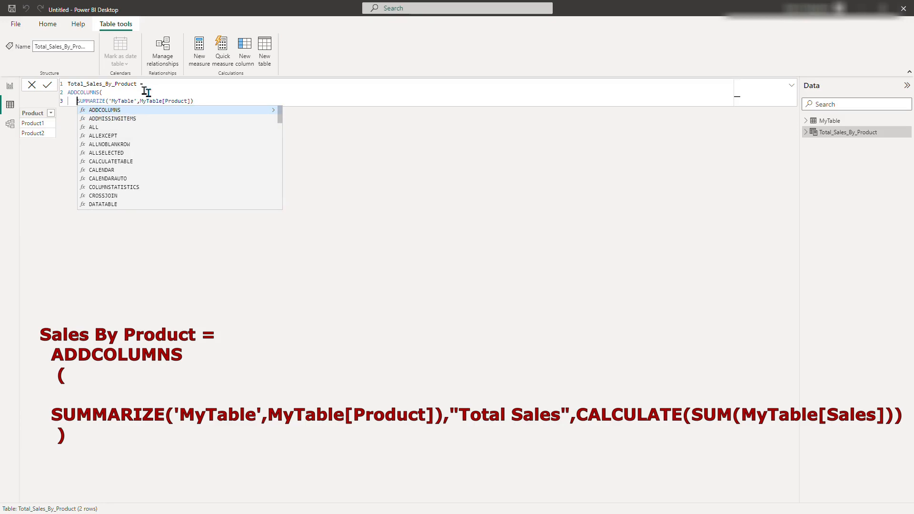
left_click(115, 92)
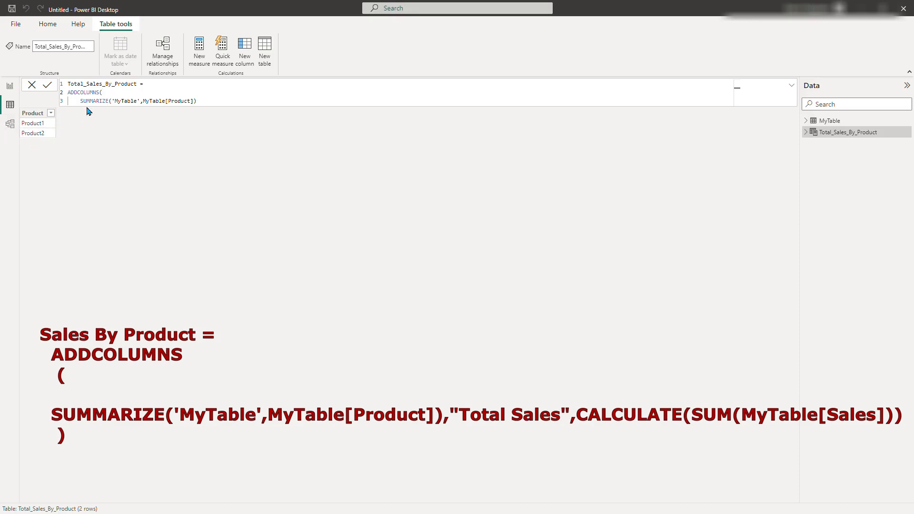
Step: Add a "Total Sales" column defined as SUM(MyTable[Sales]) after the SUMMARIZE argument, close ADDCOLUMNS and commit the formula
left_click(202, 104)
type(",")
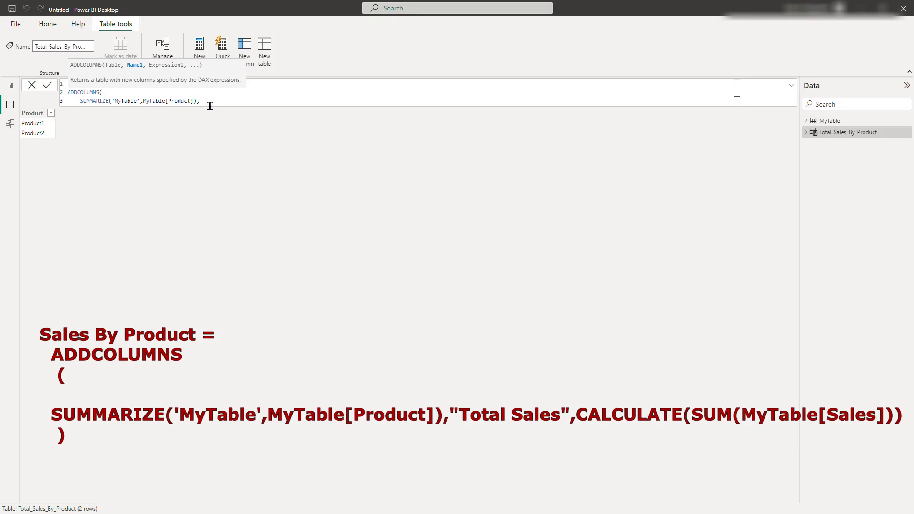
type("\"Total Sales\",")
type("SUM")
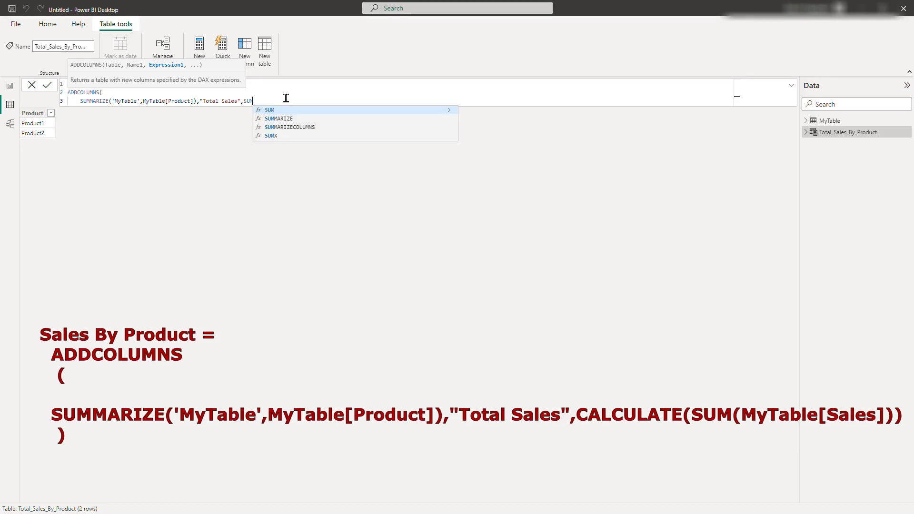
type("(Sa")
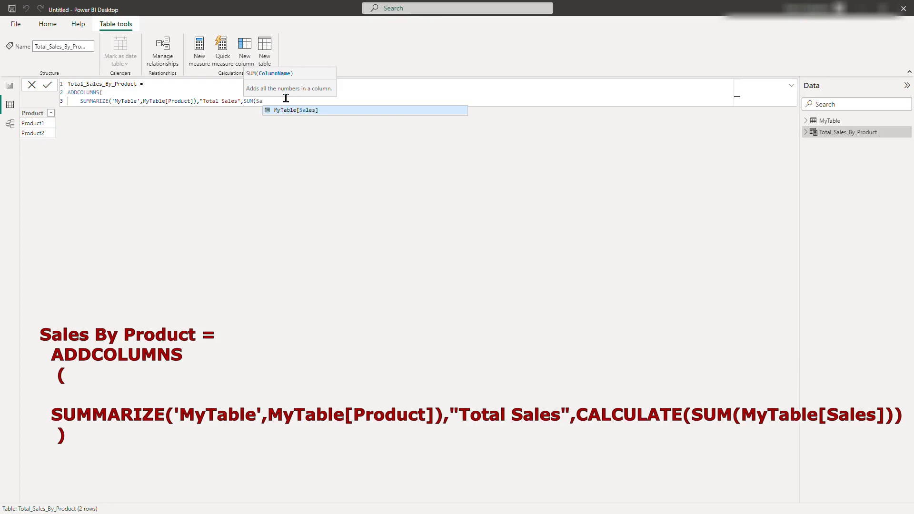
key("Tab")
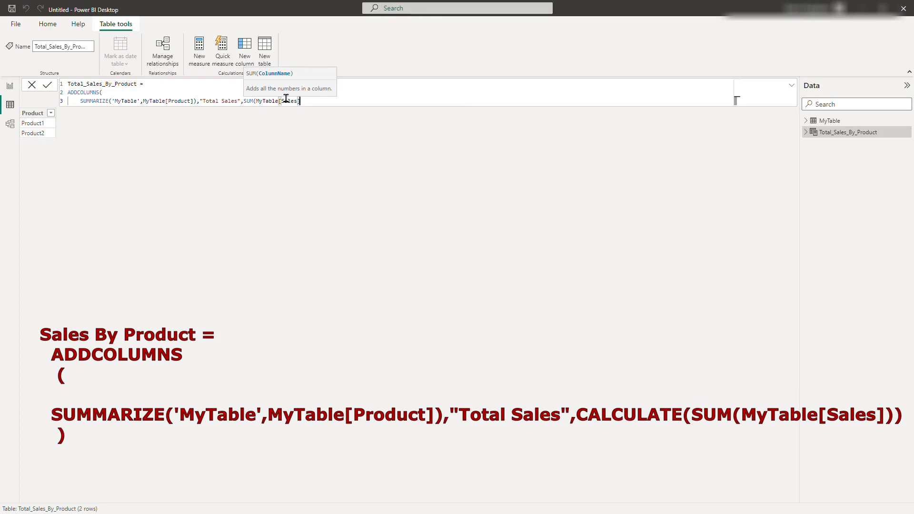
type(")")
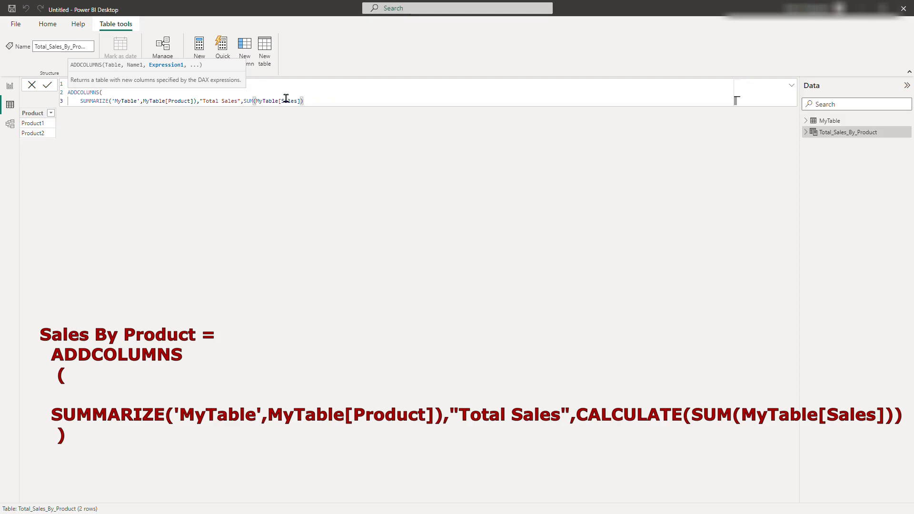
type(")")
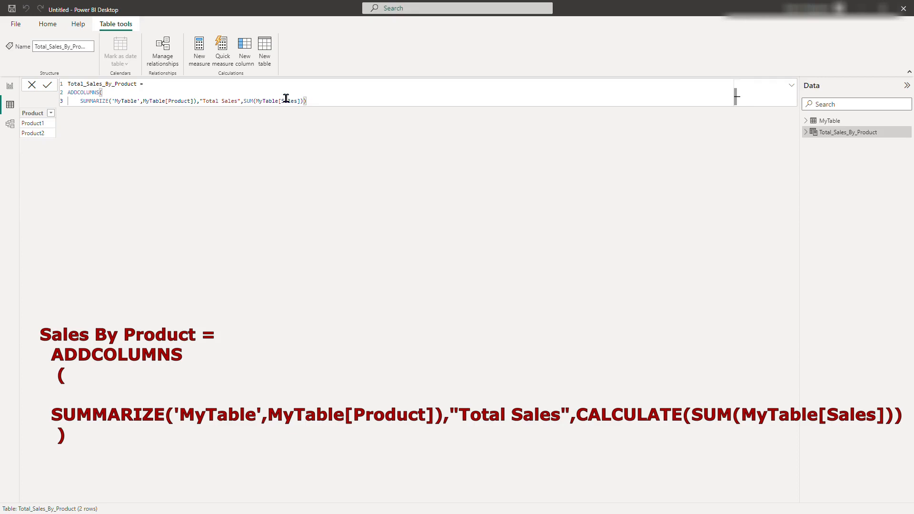
key("Return")
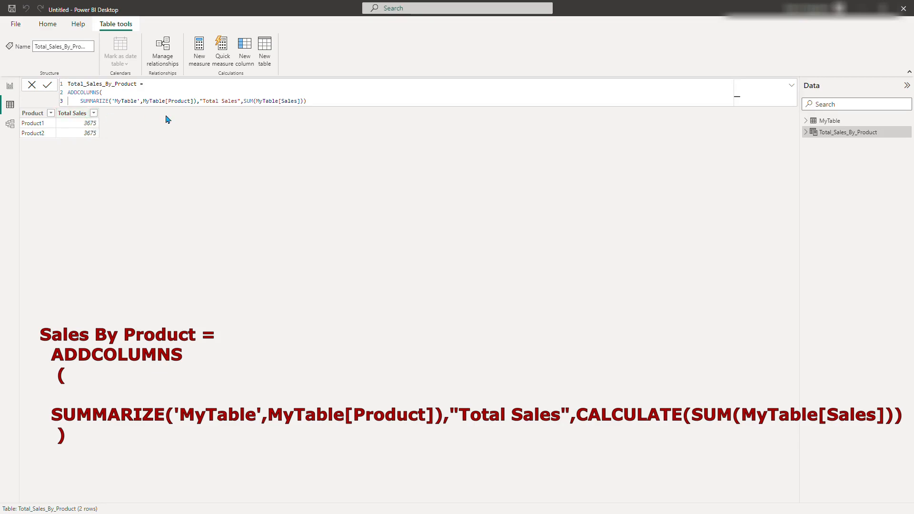
Step: Wrap SUM(MyTable[Sales]) in CALCULATE, commit the formula, and compare the Total_Sales_By_Product table with the source rows in MyTable
left_click(245, 103)
type("CALCULATE")
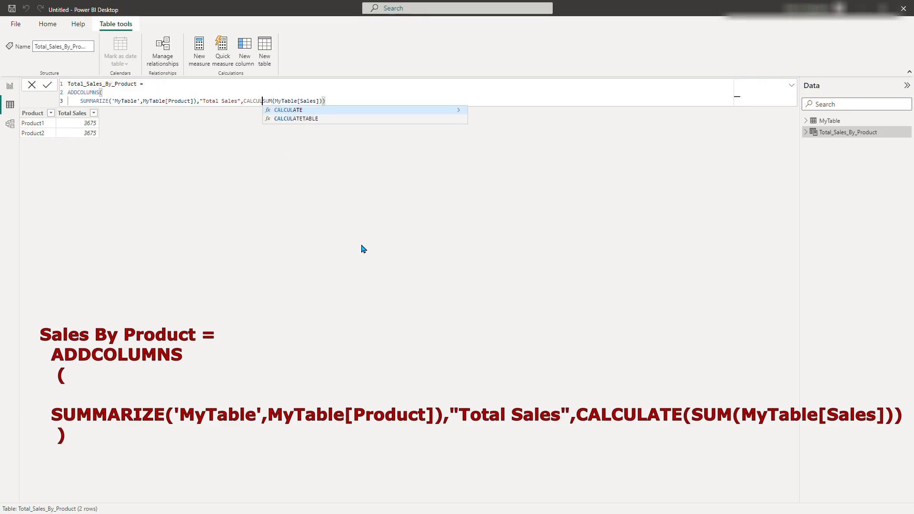
type("(")
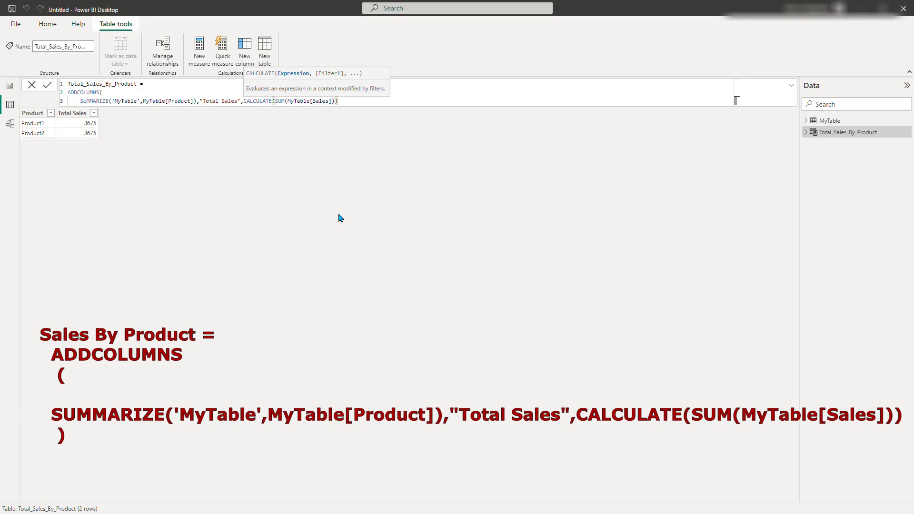
left_click(341, 103)
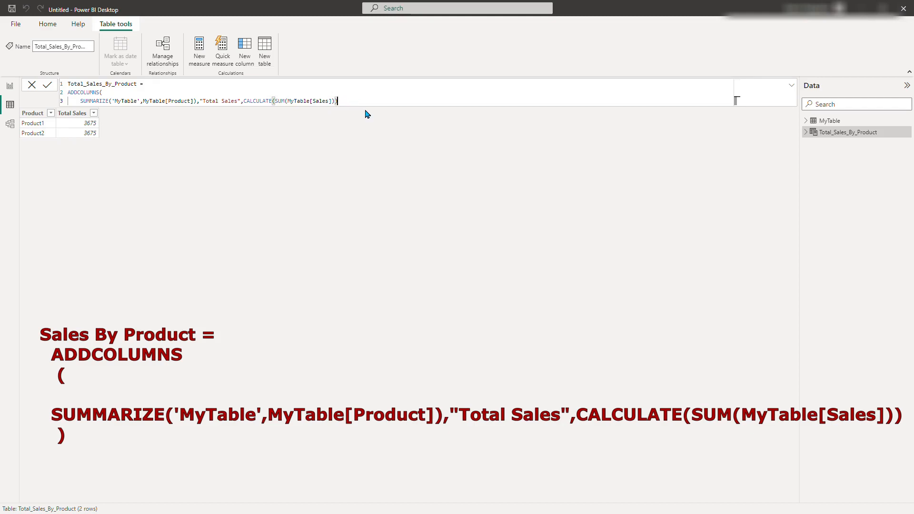
type(")")
key("Return")
left_click(834, 123)
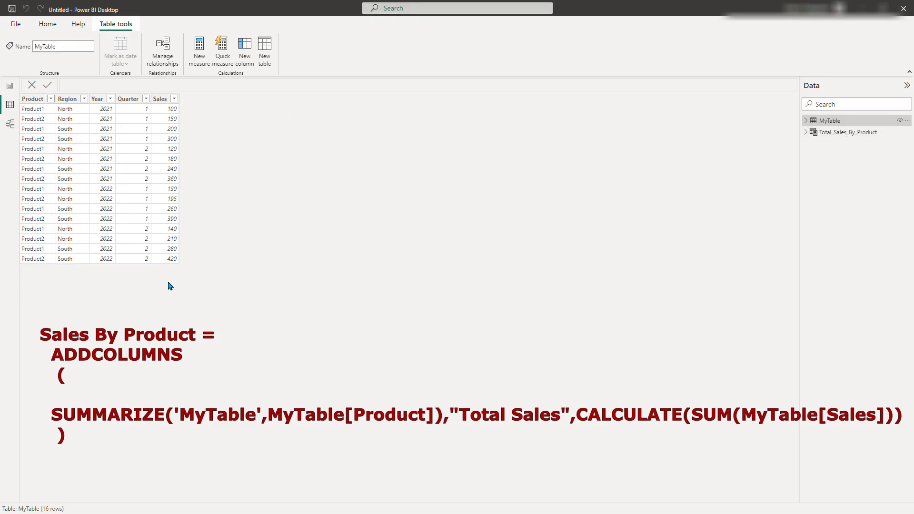
left_click(836, 135)
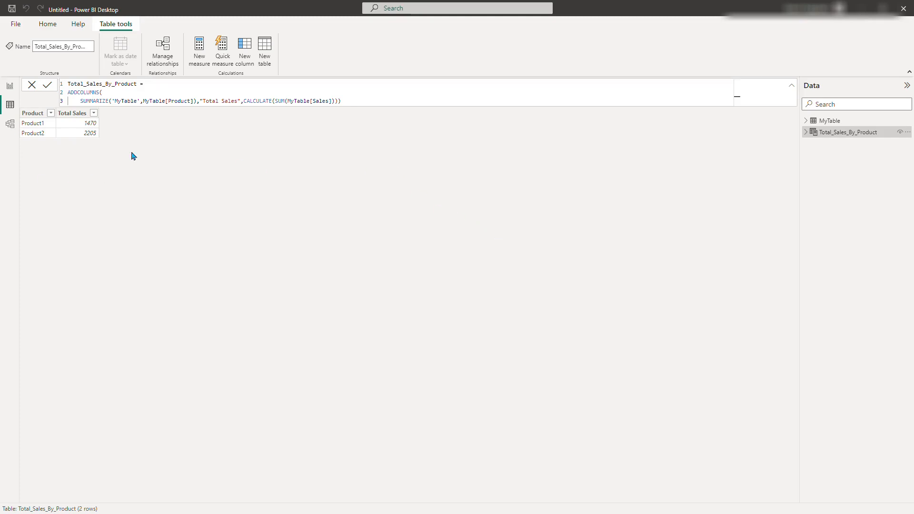
Step: Build a stacked column chart on the report page with Product and Total Sales from Total_Sales_By_Product
left_click(10, 87)
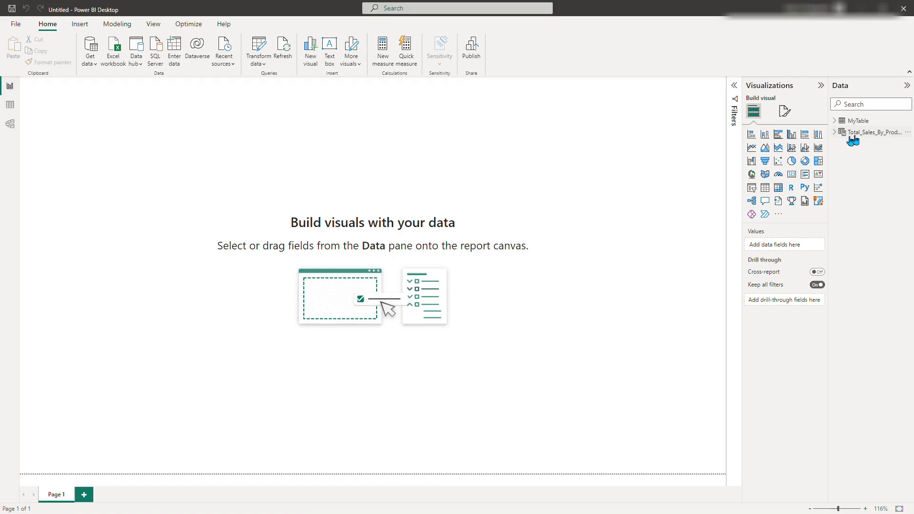
left_click(835, 134)
left_click(850, 144)
left_click(850, 156)
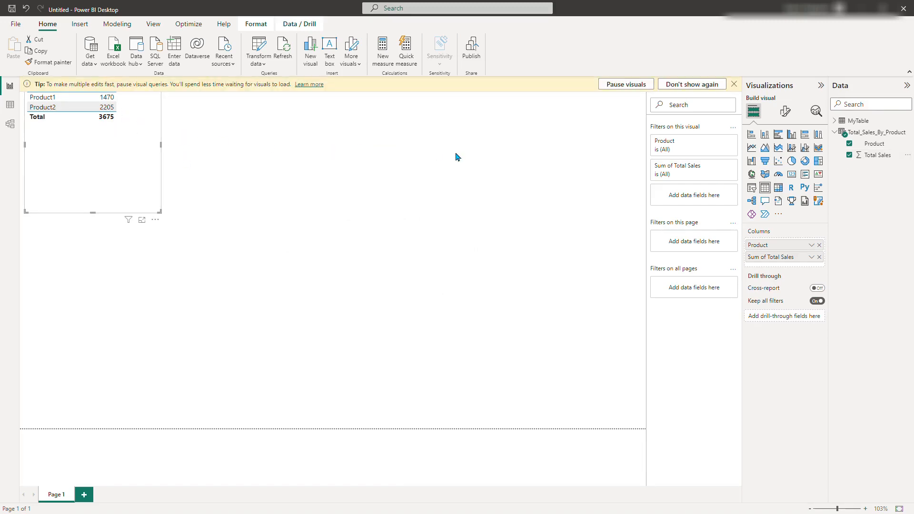
left_click(765, 135)
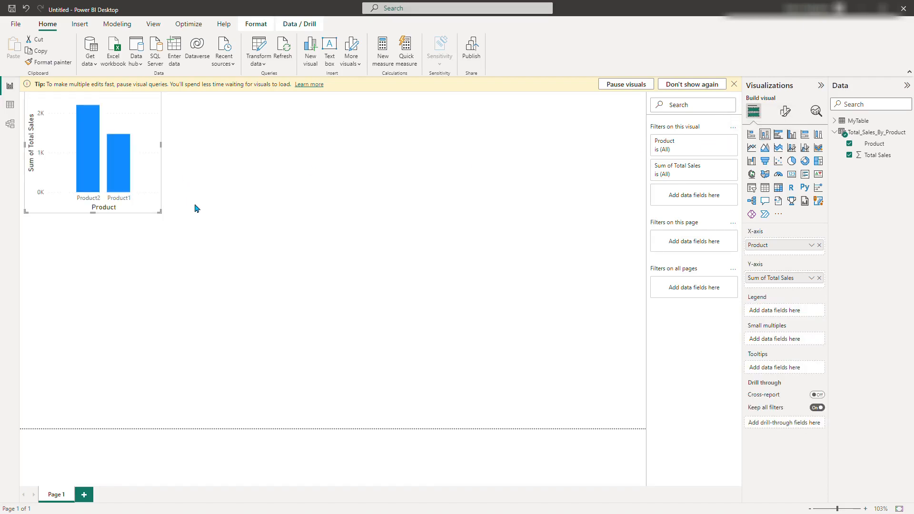
Step: Enlarge the column chart to roughly twice its width and height and turn on its data labels
left_click_drag(160, 212, 308, 348)
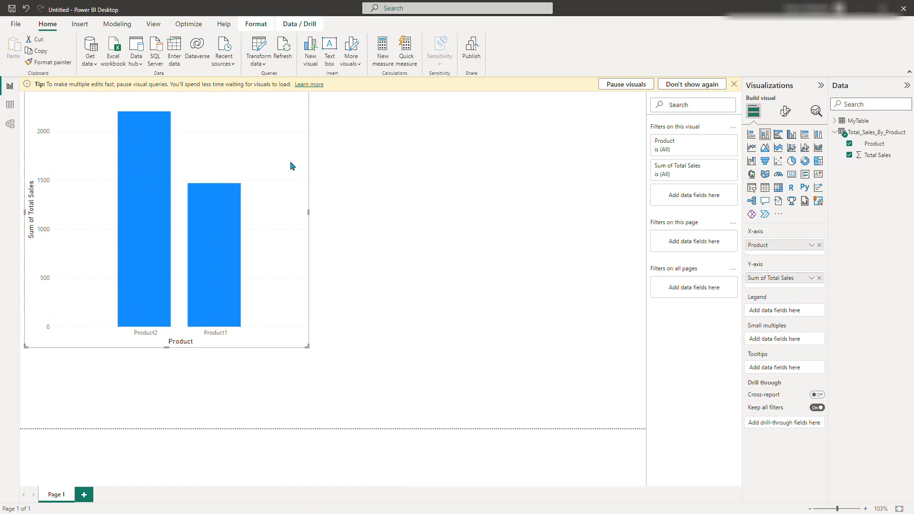
left_click(786, 112)
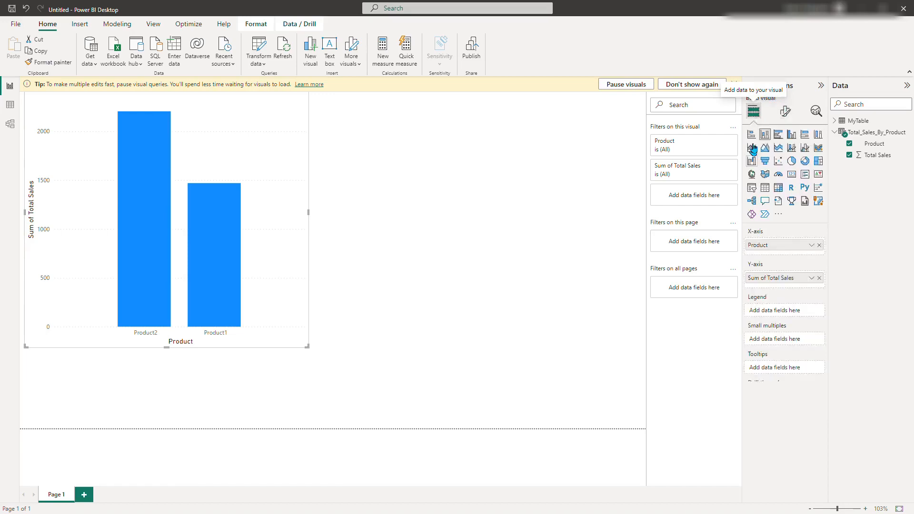
left_click(755, 119)
left_click(786, 113)
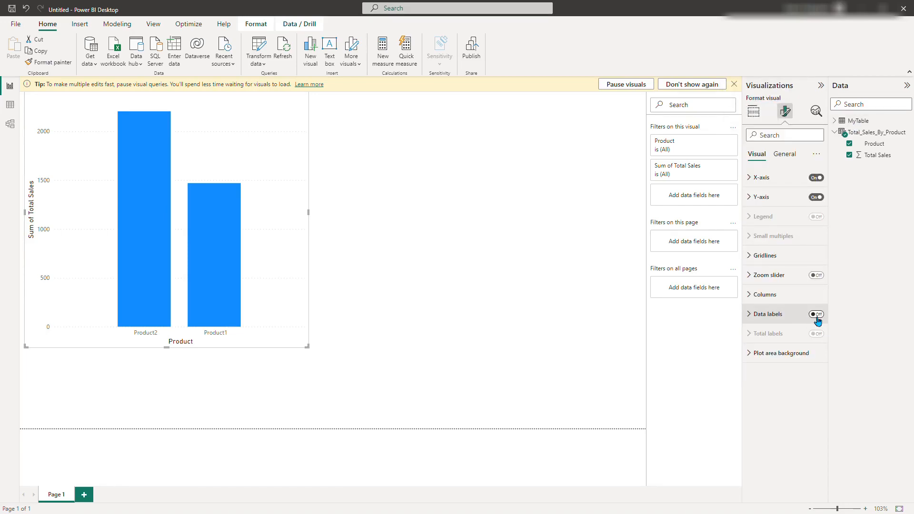
left_click(817, 315)
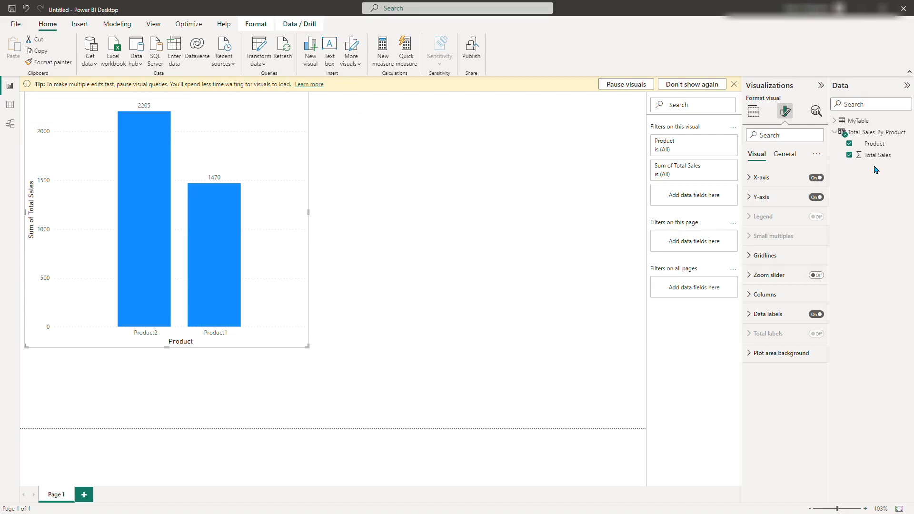
Step: Review the DAX formula of the Total_Sales_By_Product table, then deselect the table and the chart
left_click(876, 137)
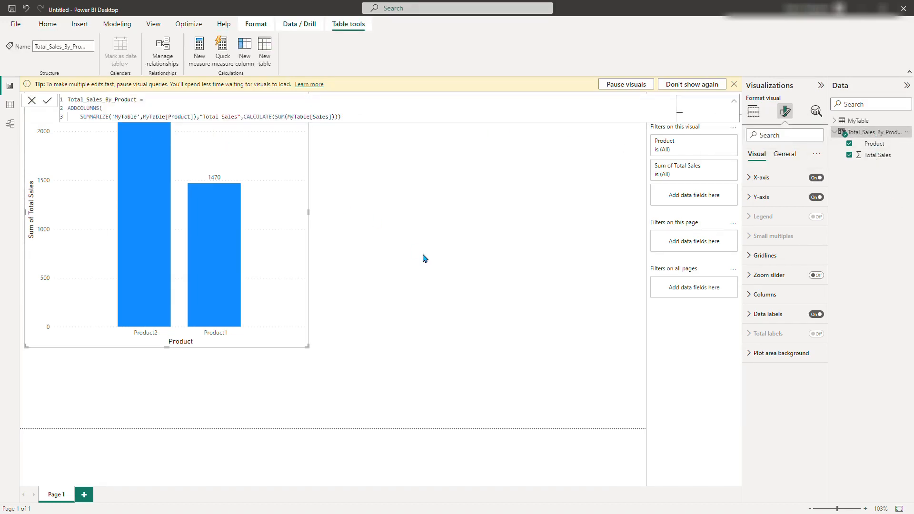
left_click(394, 272)
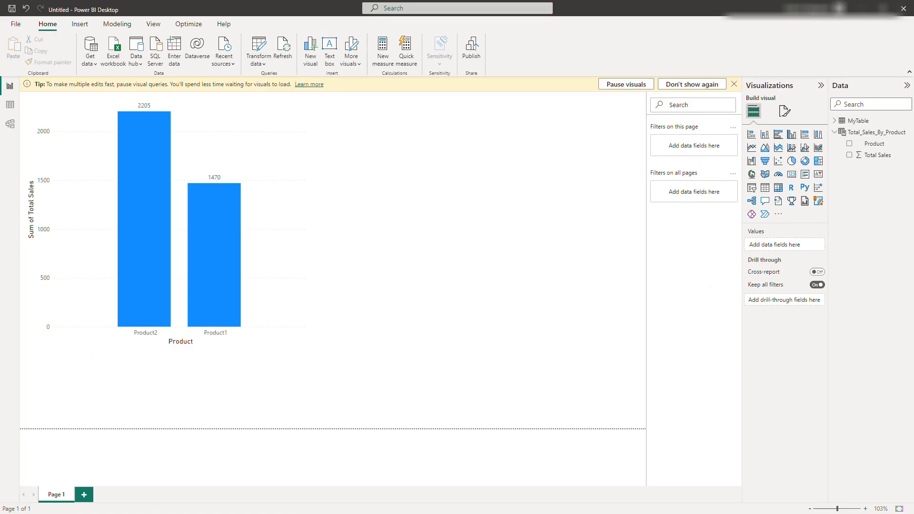